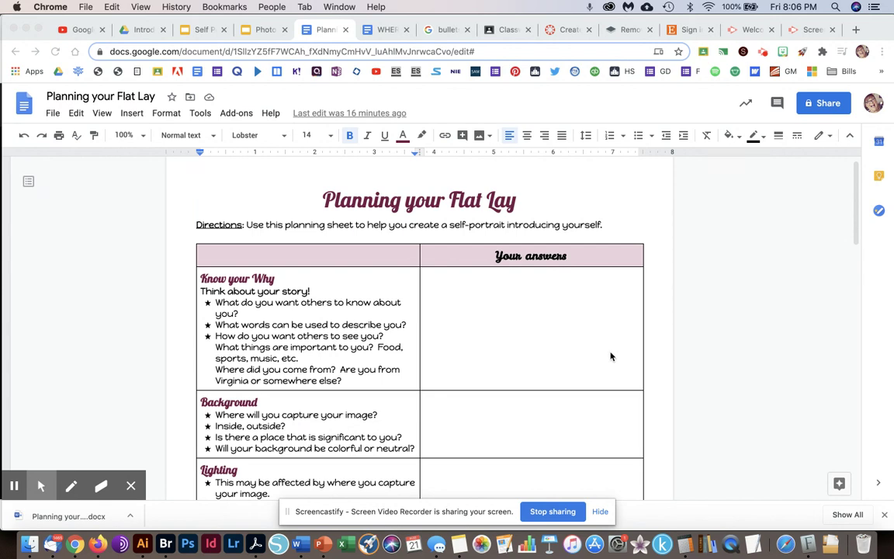
Review the planning sheet's question table from Know your Why through Editing your Image, including the blank answers column.
scroll(533, 331, down, 2)
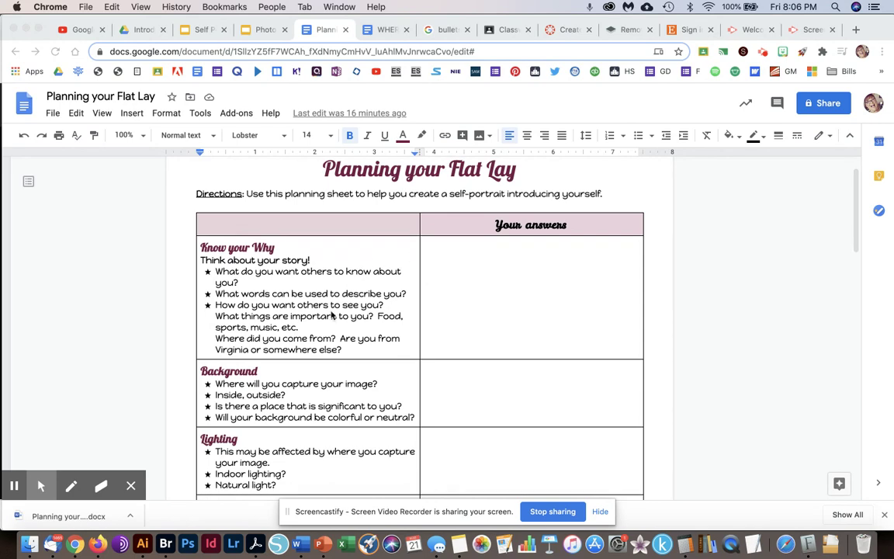
scroll(333, 313, down, 2)
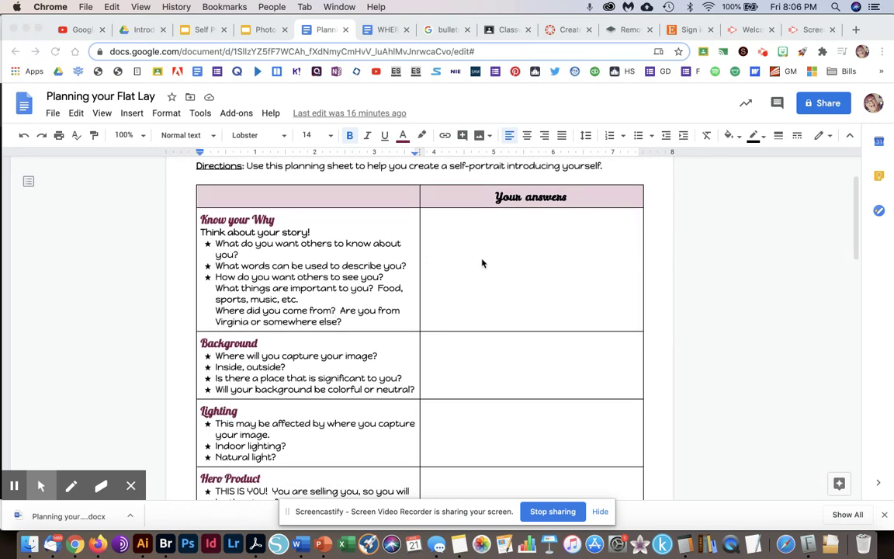
click(454, 253)
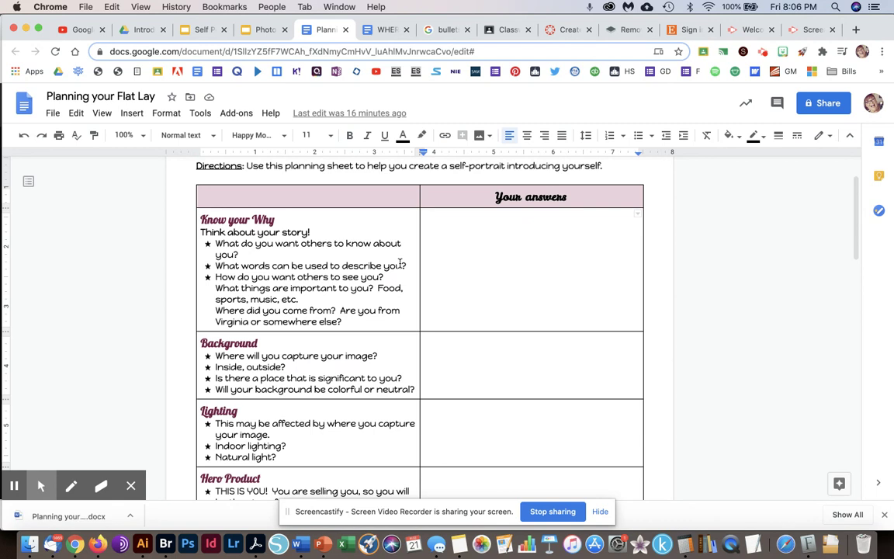
scroll(364, 311, down, 8)
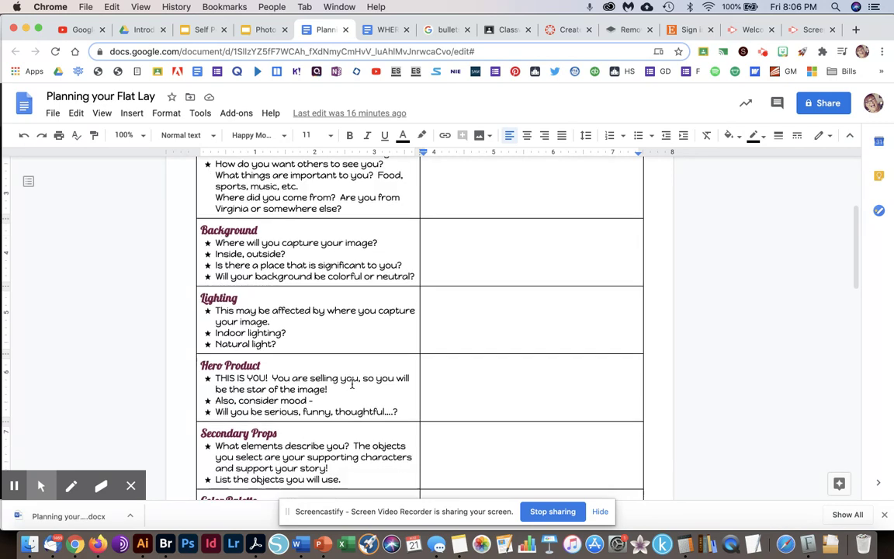
scroll(351, 386, down, 6)
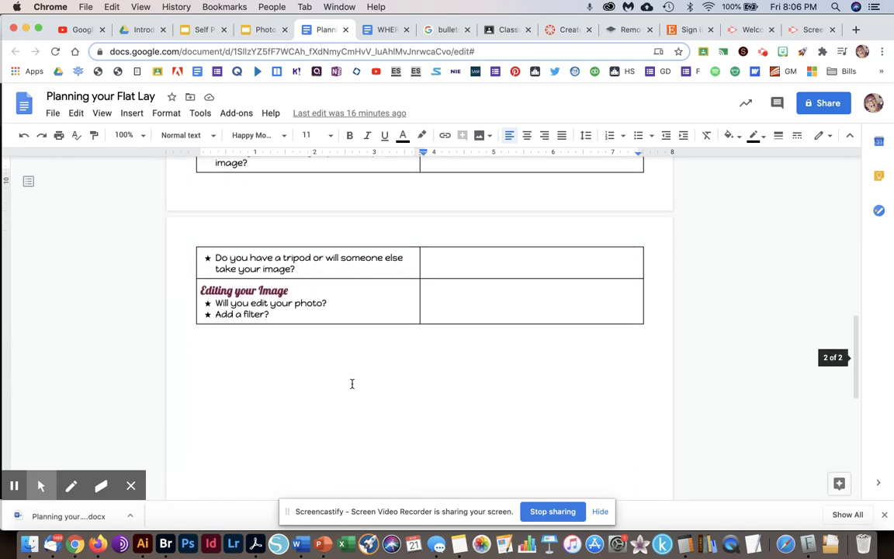
scroll(351, 392, up, 9)
scroll(350, 397, up, 10)
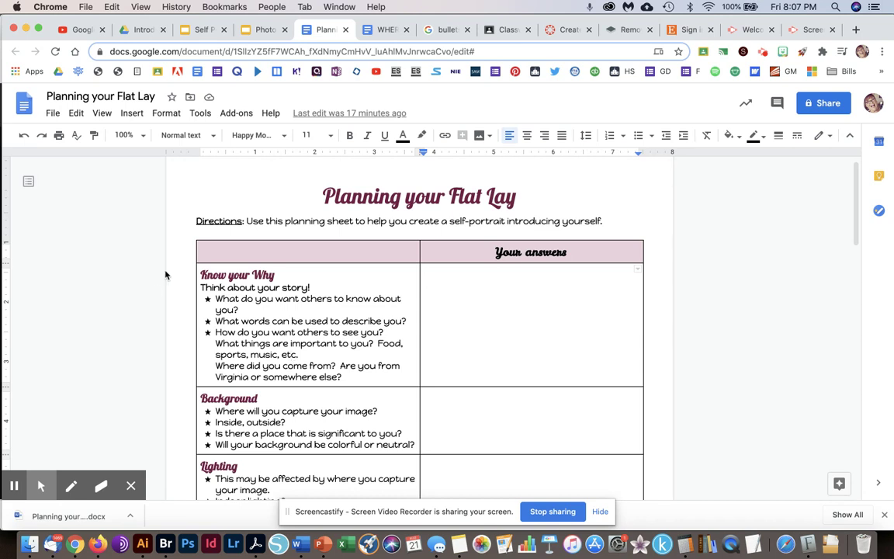
Switch to the Self Portrait Flatlay presentation and examine the post template's name box, hiker photo and description box.
click(203, 31)
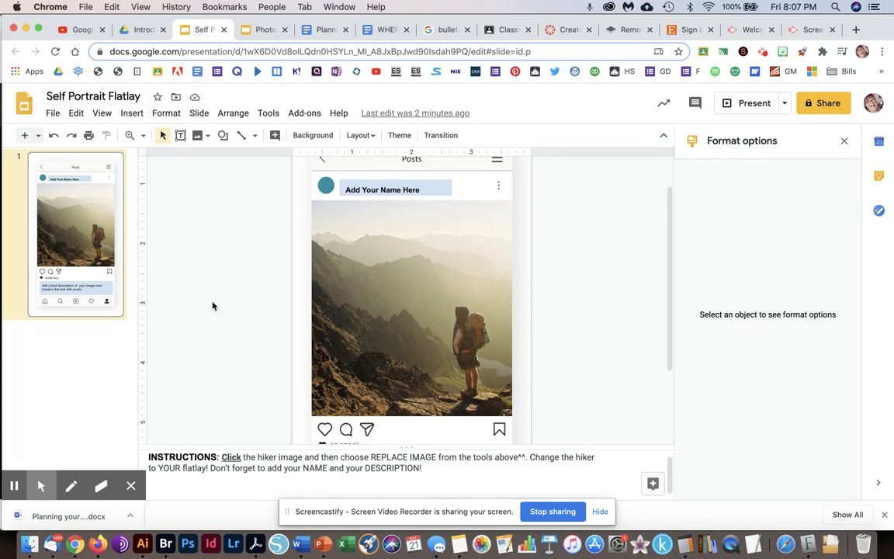
scroll(283, 304, down, 3)
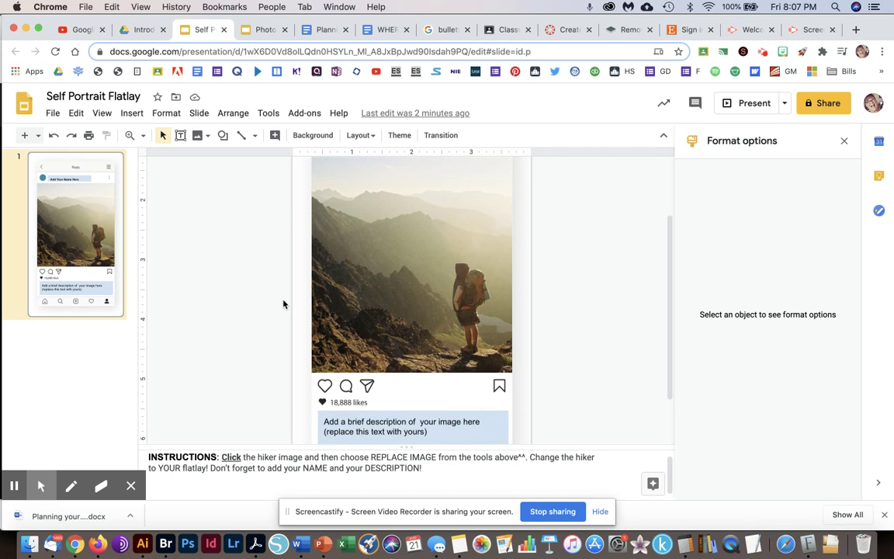
scroll(284, 304, up, 5)
scroll(283, 304, down, 5)
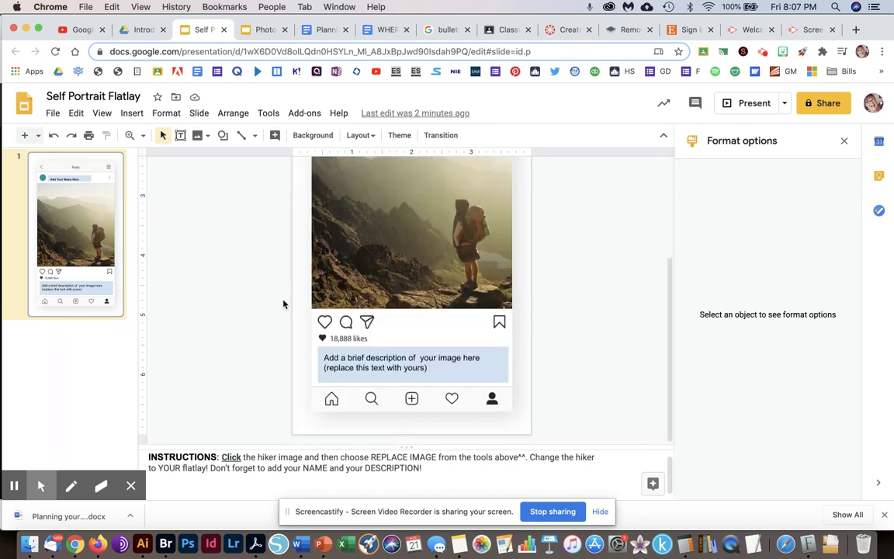
scroll(284, 303, up, 5)
scroll(604, 263, down, 5)
scroll(605, 265, up, 5)
scroll(605, 265, down, 5)
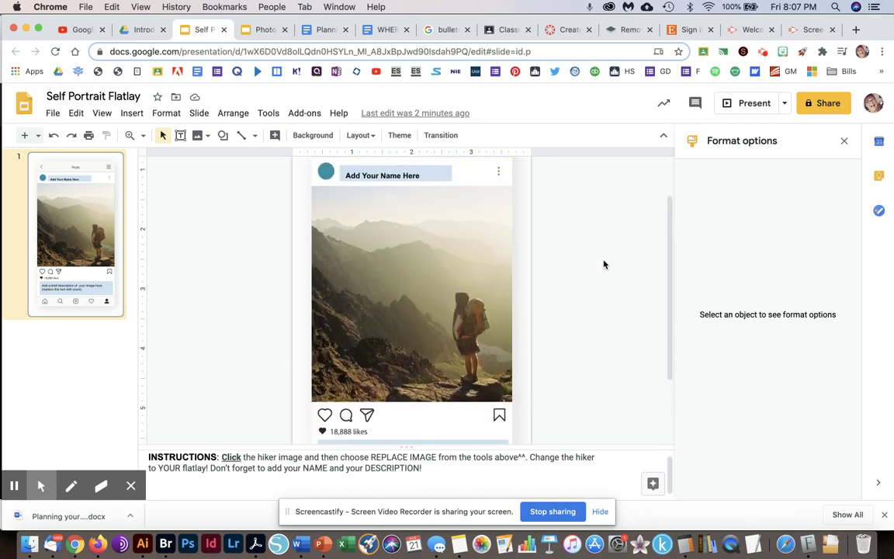
scroll(604, 265, up, 5)
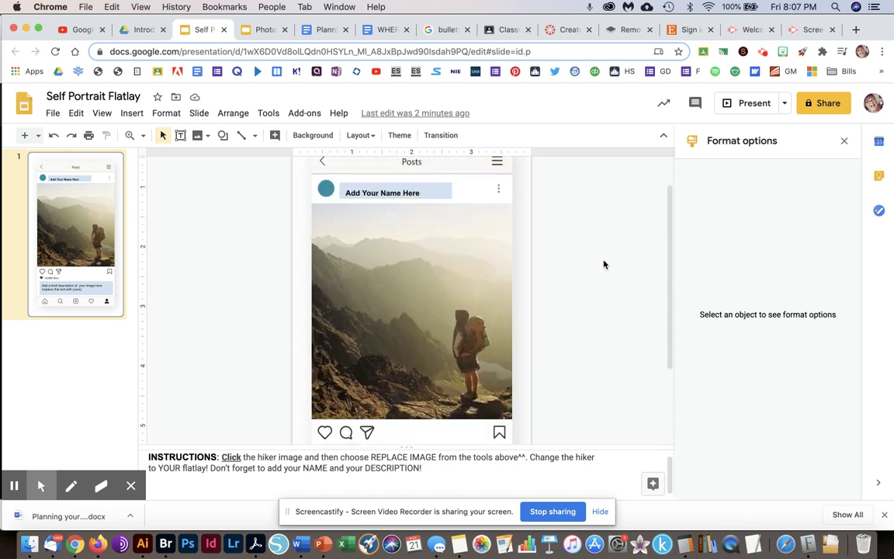
scroll(605, 265, down, 2)
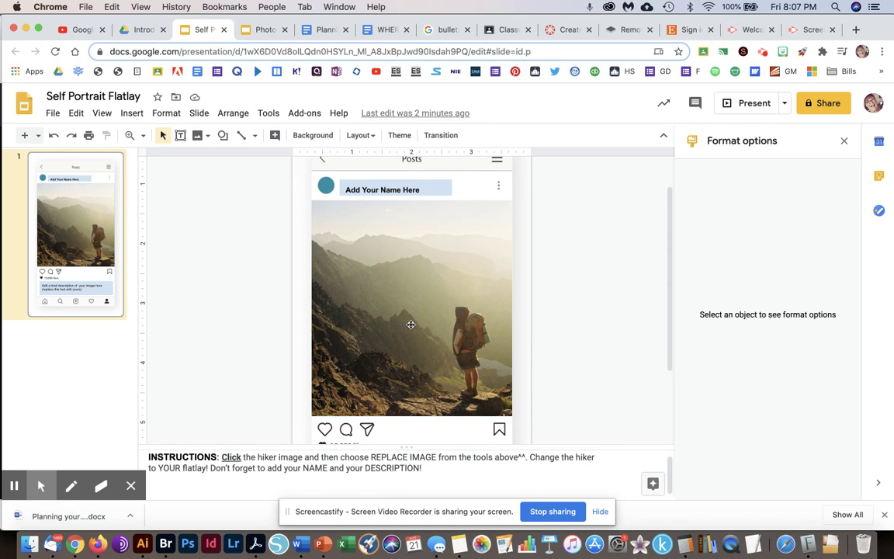
Select the "Add Your Name Here" placeholder text and the description placeholder text below the photo, without changing either.
click(420, 195)
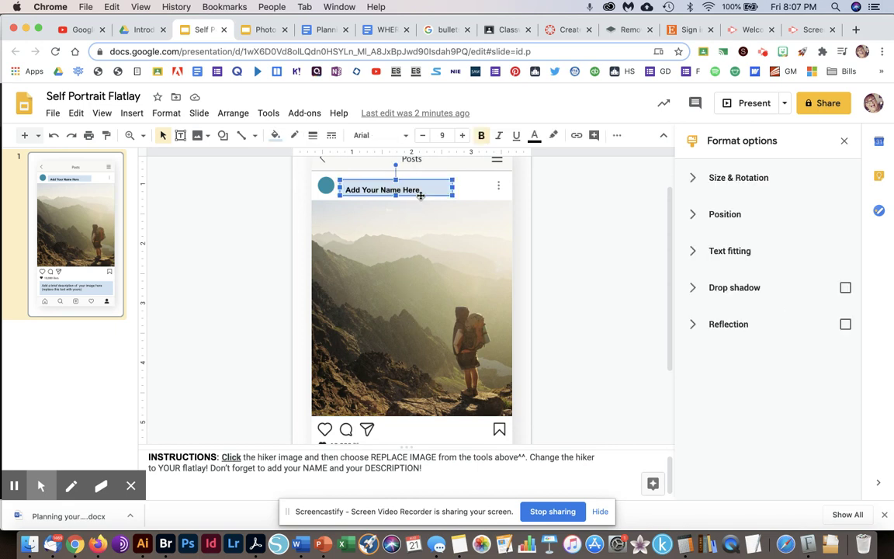
triple_click(414, 189)
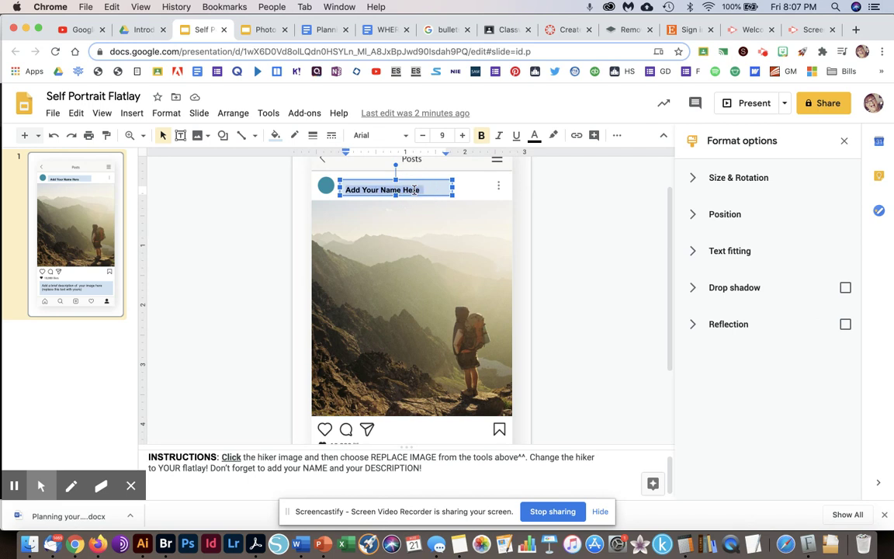
scroll(443, 248, down, 3)
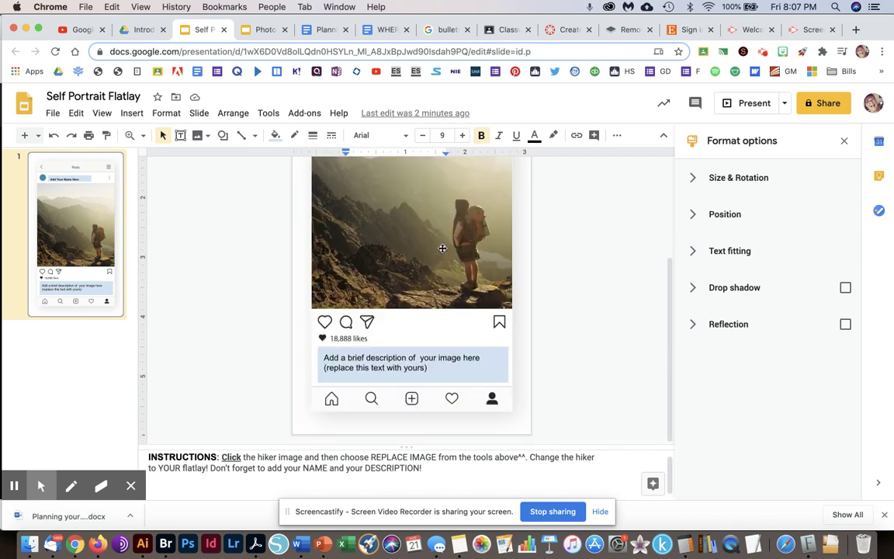
key(Escape)
key(Tab)
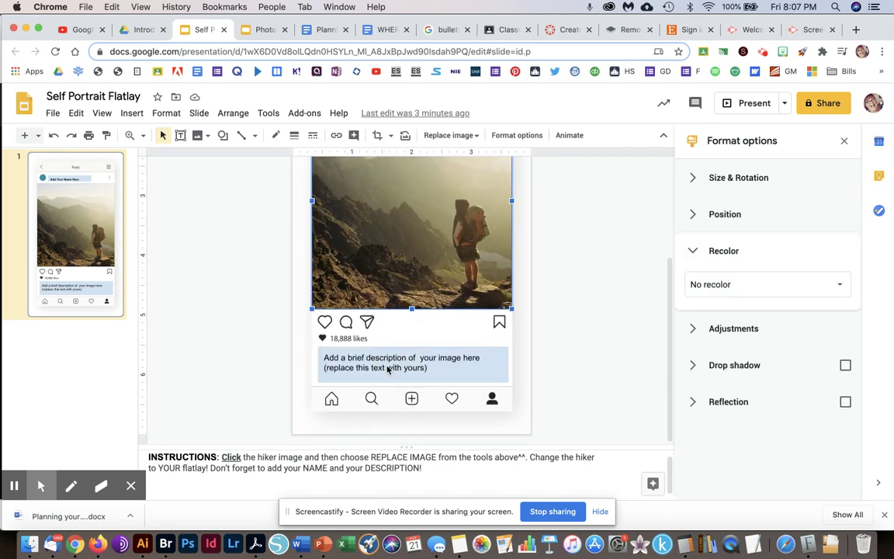
double_click(388, 371)
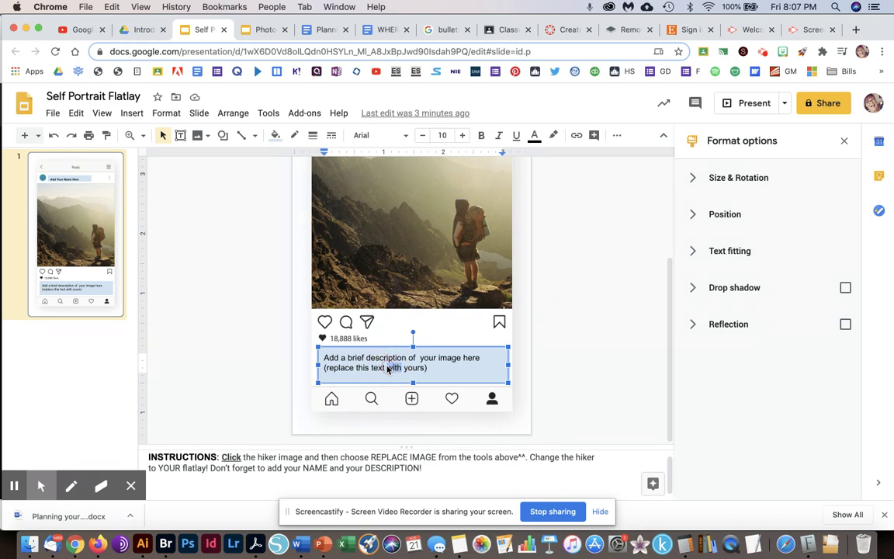
triple_click(388, 371)
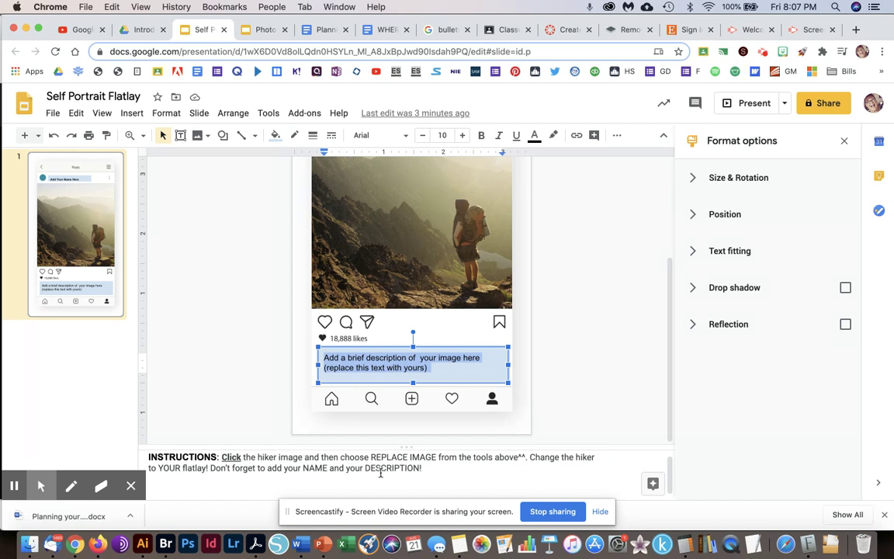
scroll(381, 474, up, 1)
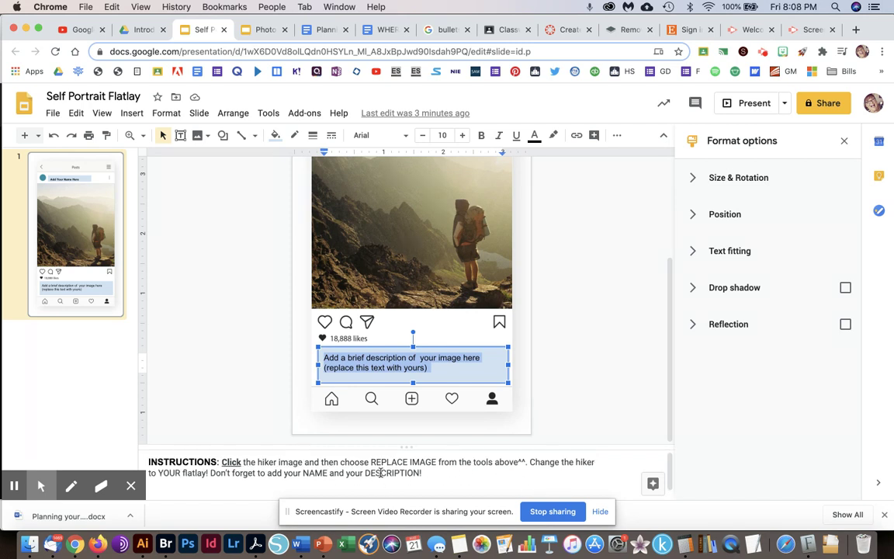
click(615, 271)
Start replacing the hiker image with a picture from Google Drive, browsing the My Drive files.
scroll(615, 272, up, 2)
click(449, 248)
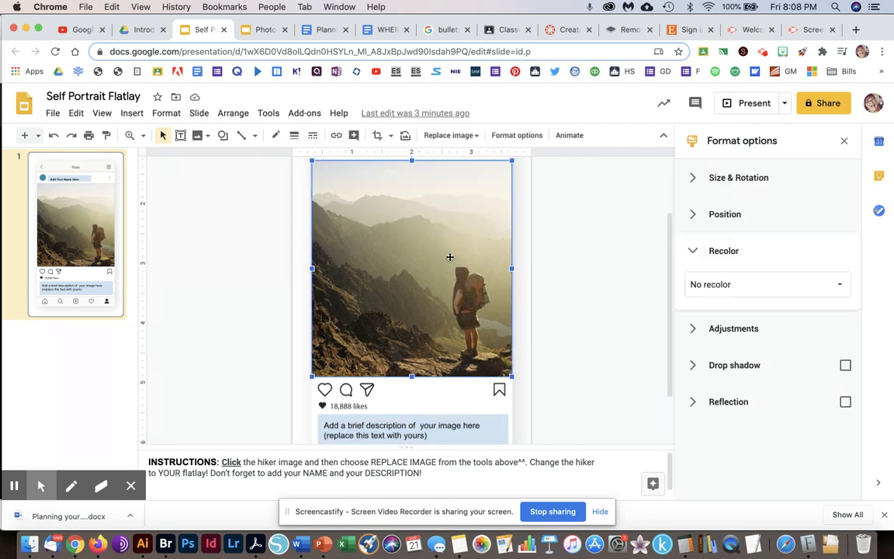
click(453, 136)
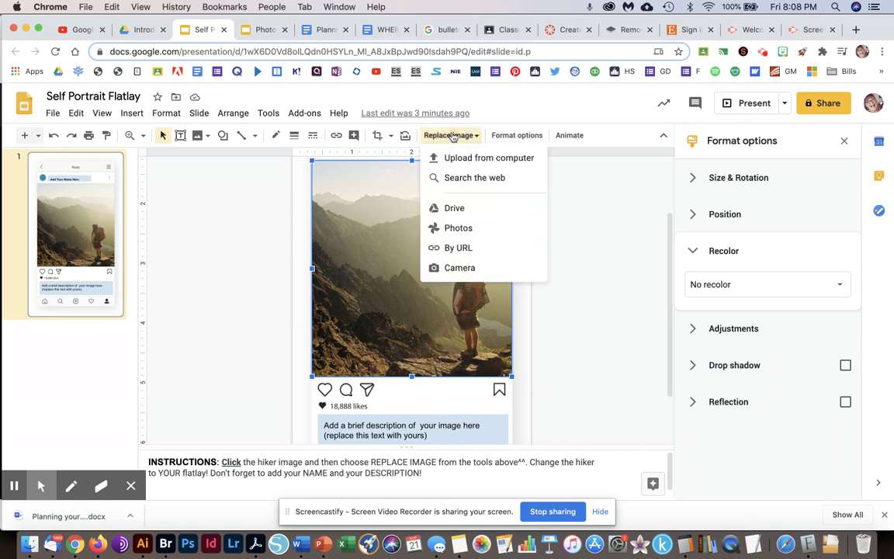
click(455, 208)
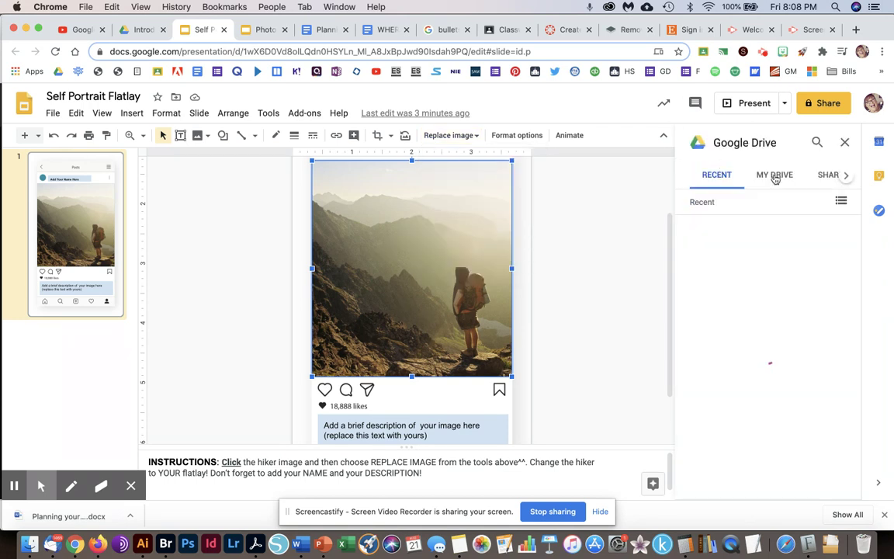
click(774, 177)
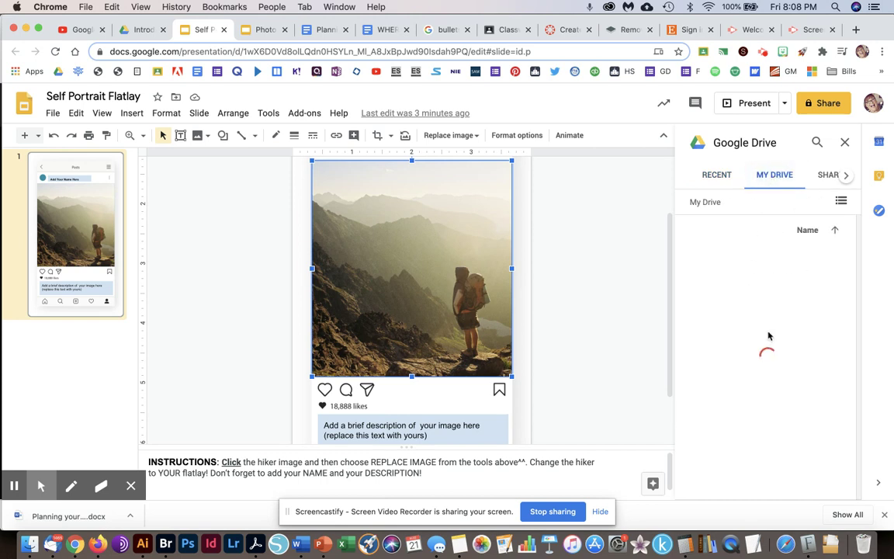